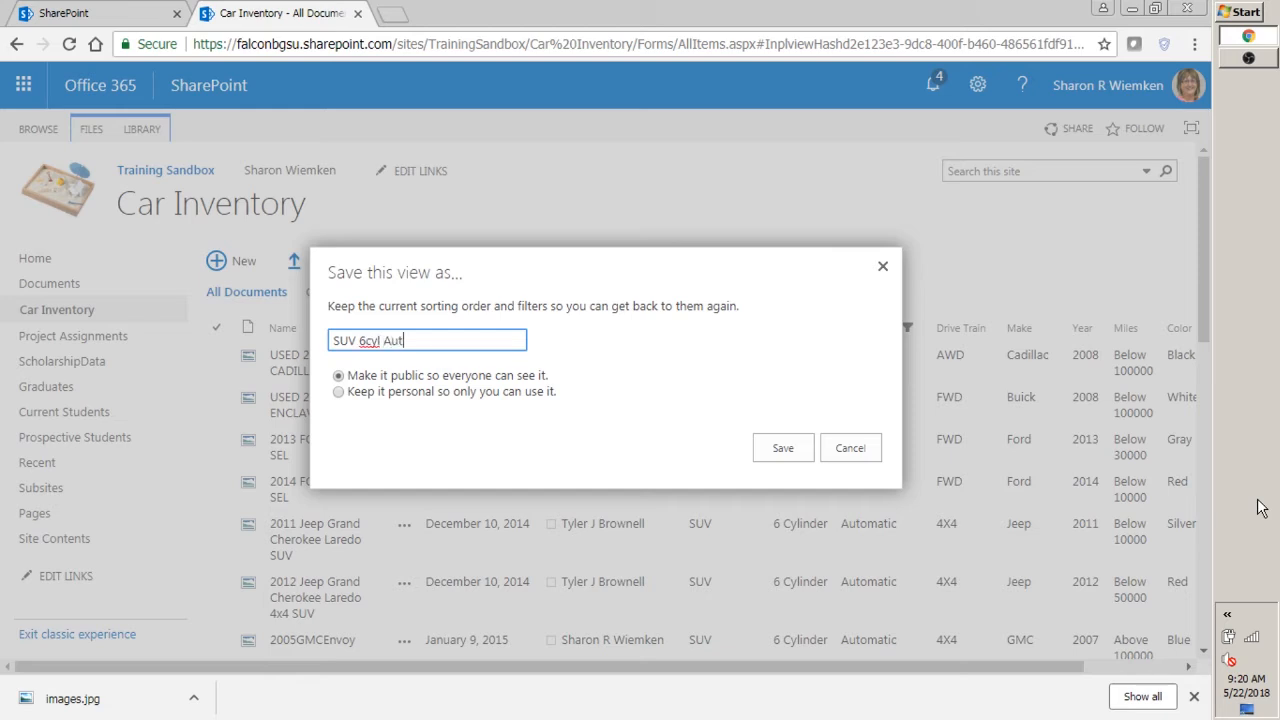
# Save the filtered library view as "SUV 6cyl Auto", keeping it personal.
pyautogui.click(338, 392)
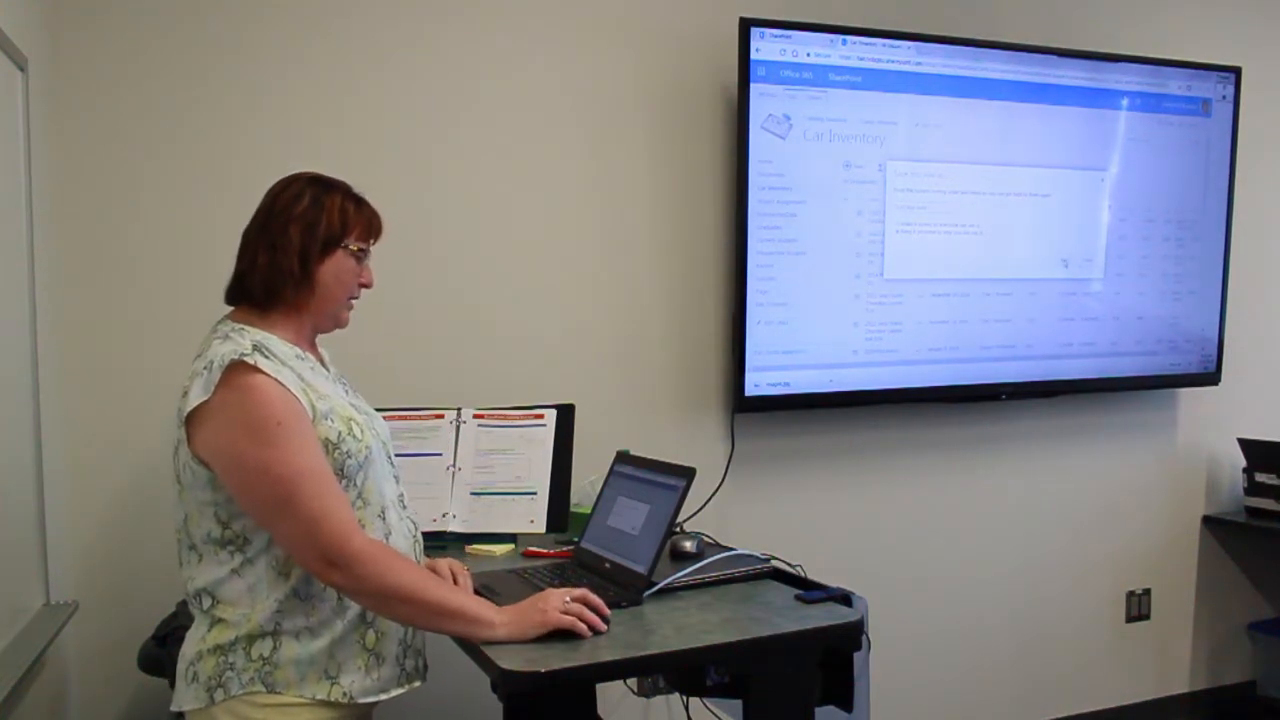
pyautogui.click(788, 450)
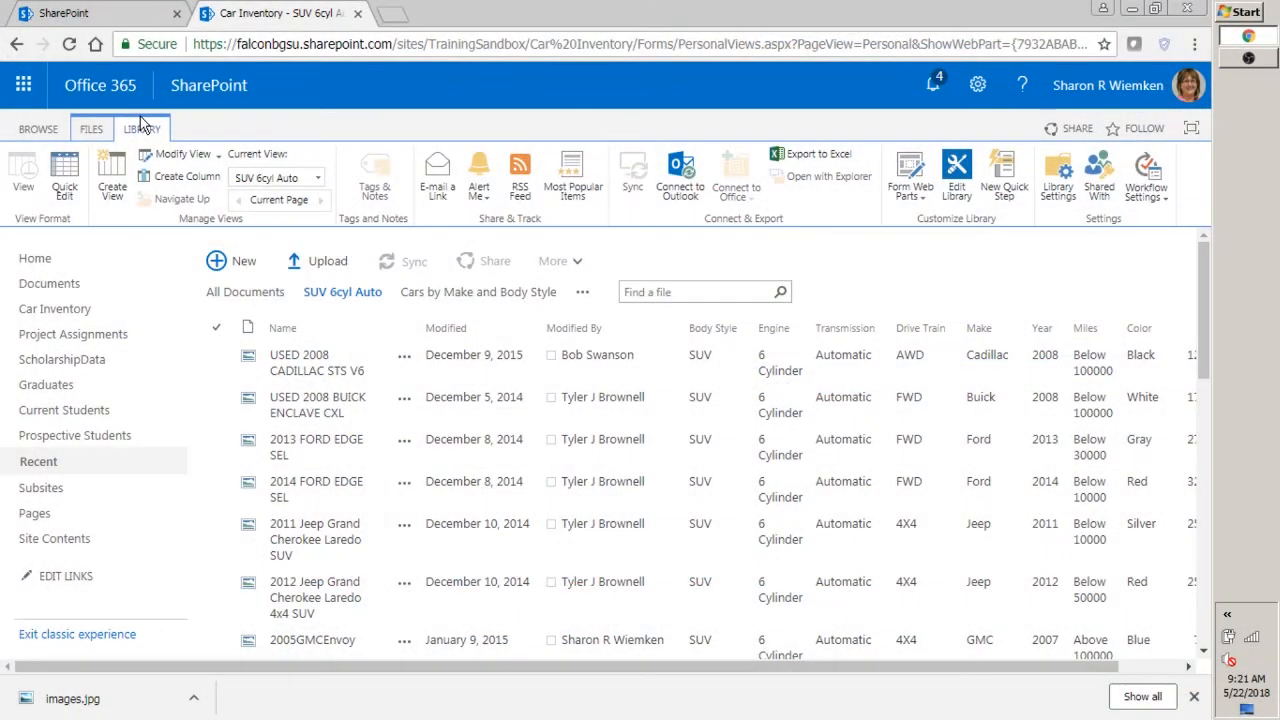
# Modify the SUV 6cyl Auto view to hide the Modified By, Body Style, Engine and Transmission columns.
pyautogui.click(181, 153)
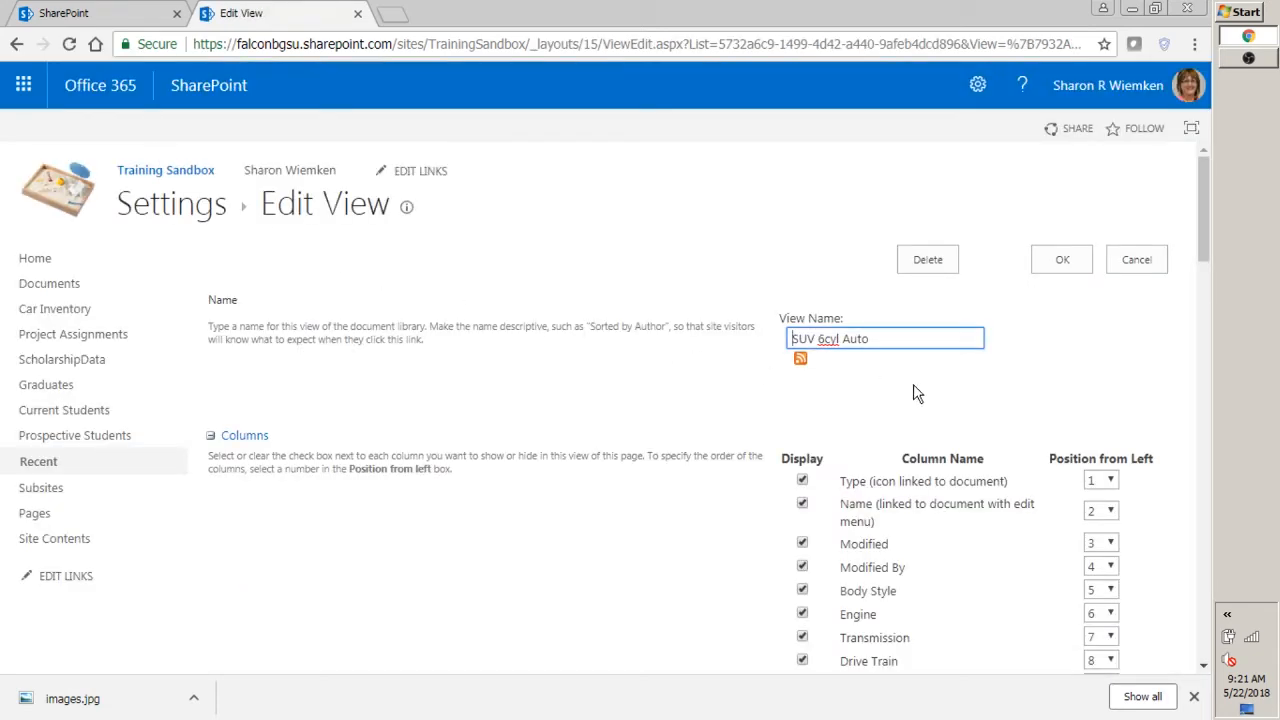
pyautogui.scroll(-2, 916, 392)
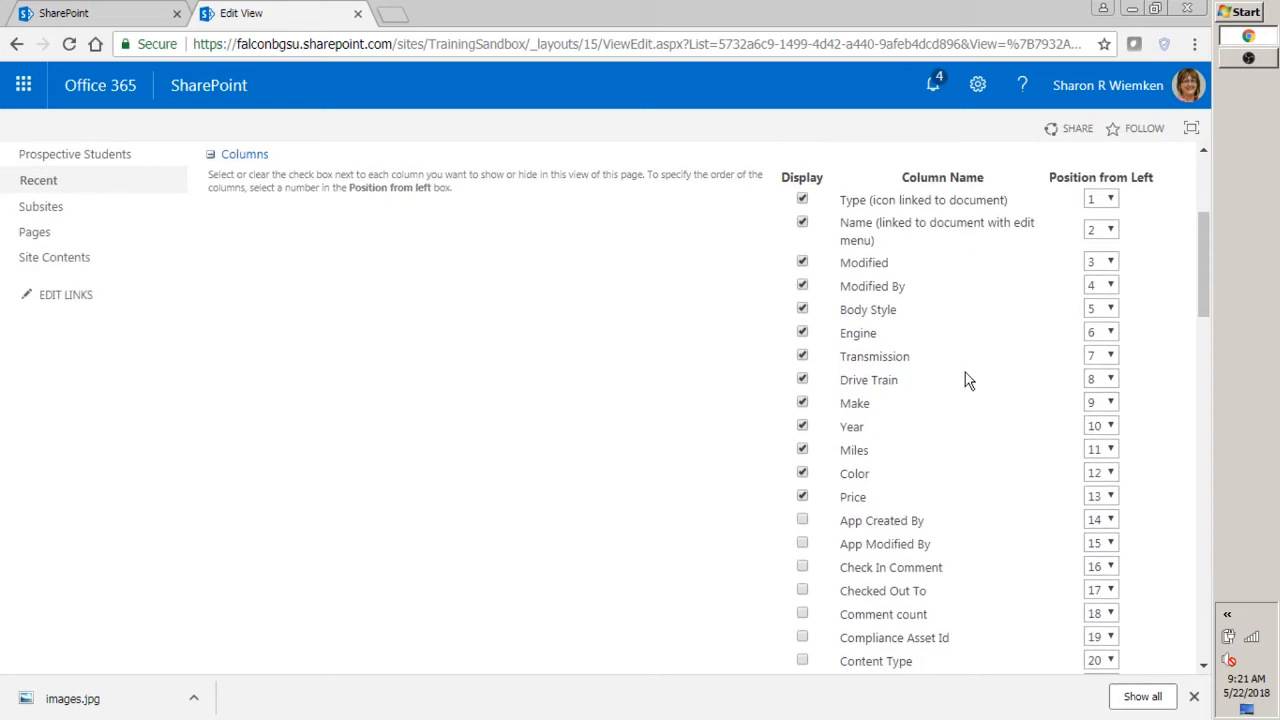
pyautogui.scroll(2, 388, 278)
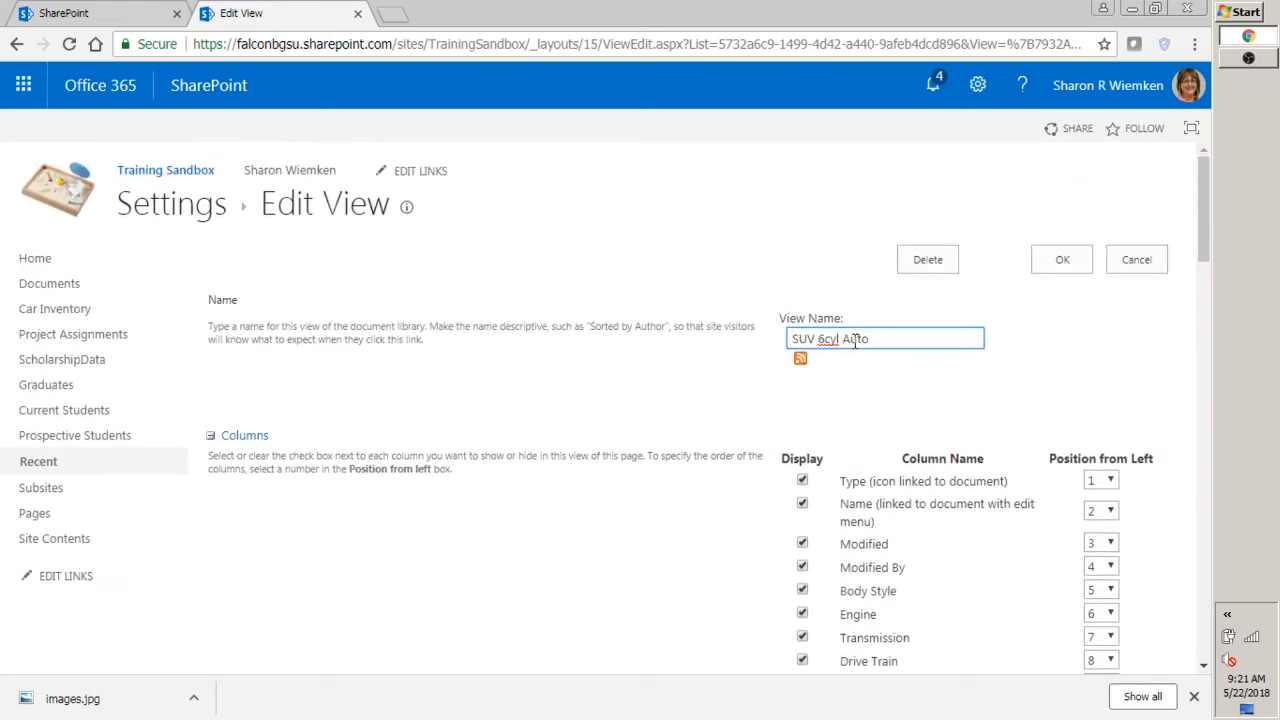
pyautogui.scroll(-2, 895, 385)
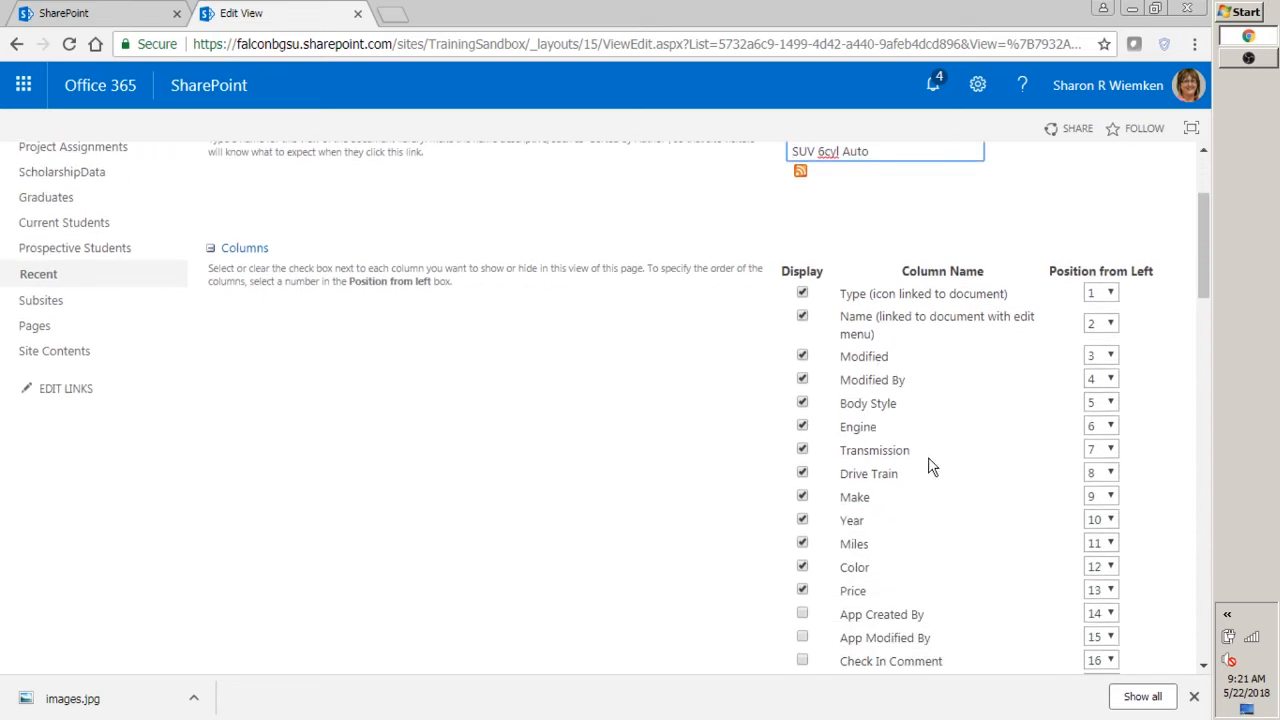
pyautogui.click(802, 380)
pyautogui.scroll(-1, 953, 424)
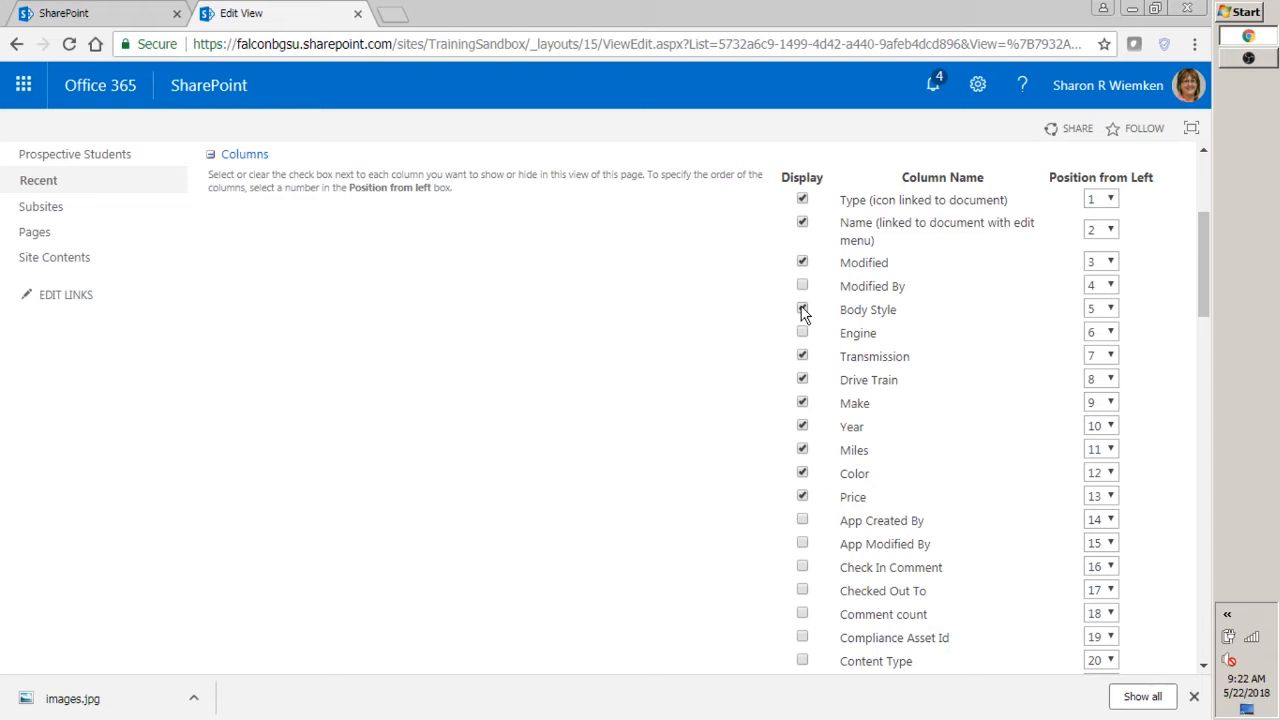
pyautogui.click(802, 356)
# Reorder the view's columns so Price is at position 1 and Make at position 2.
pyautogui.click(1110, 497)
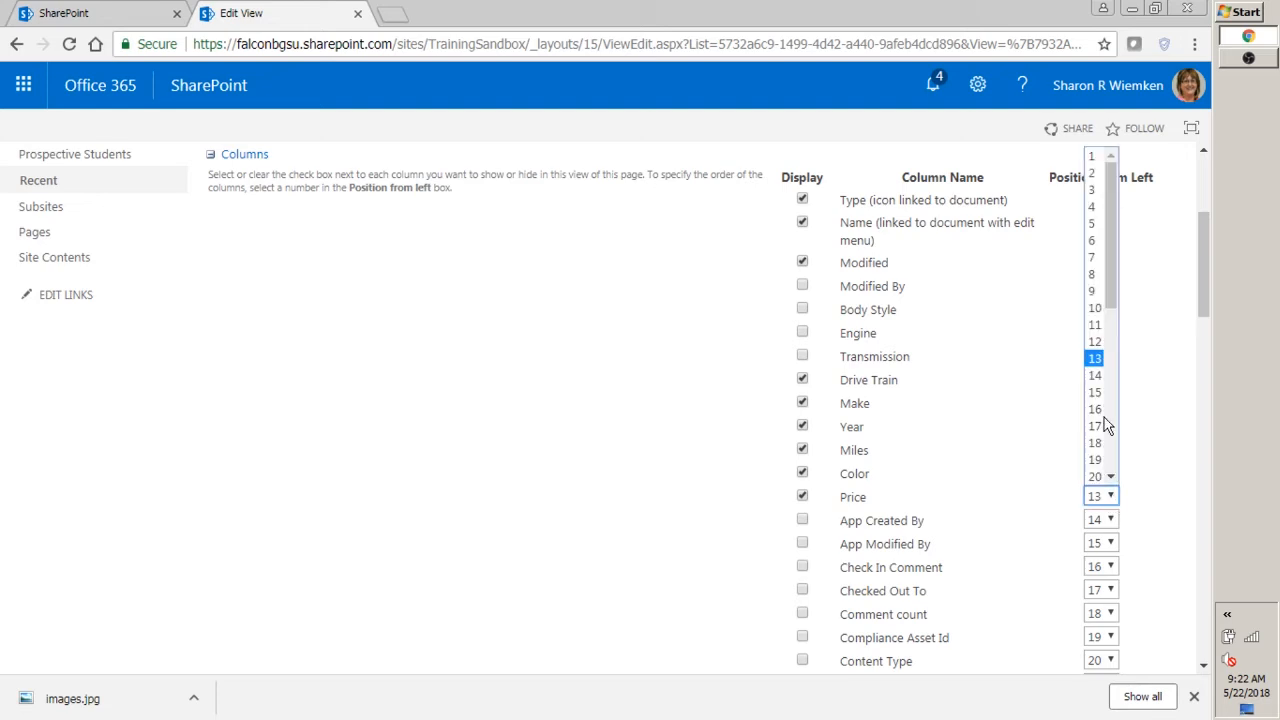
pyautogui.click(1093, 157)
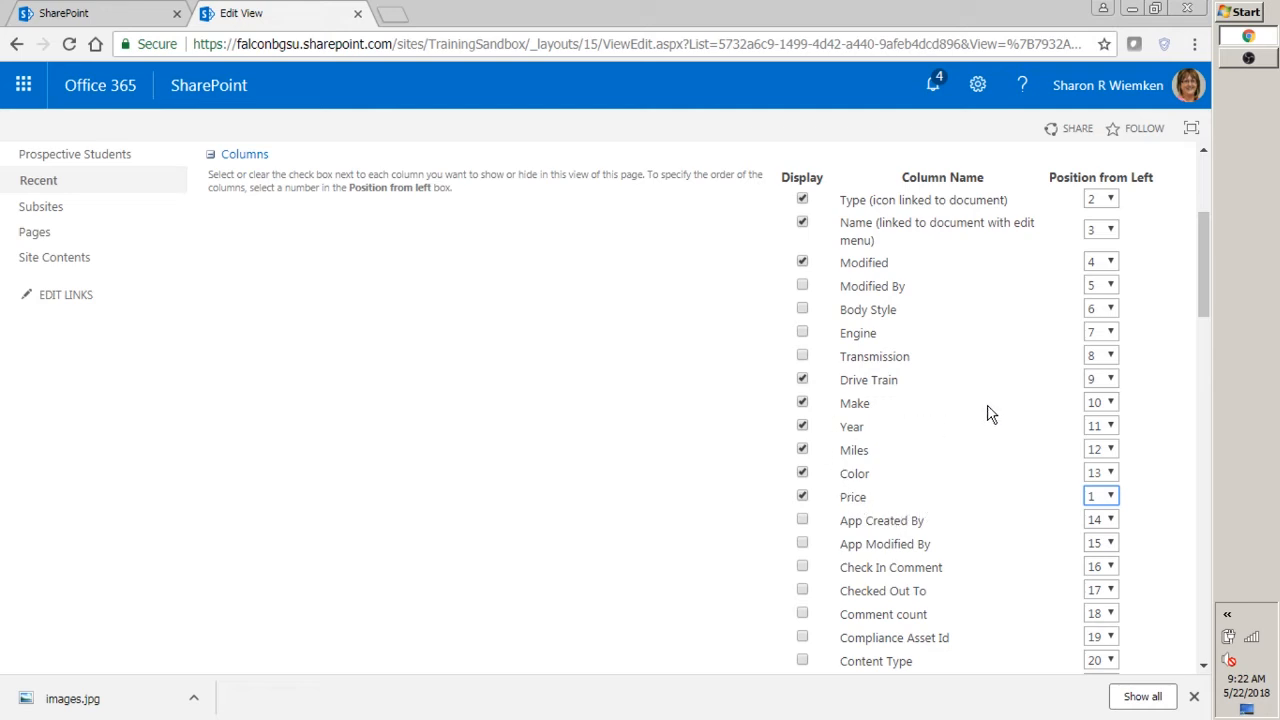
pyautogui.click(1109, 405)
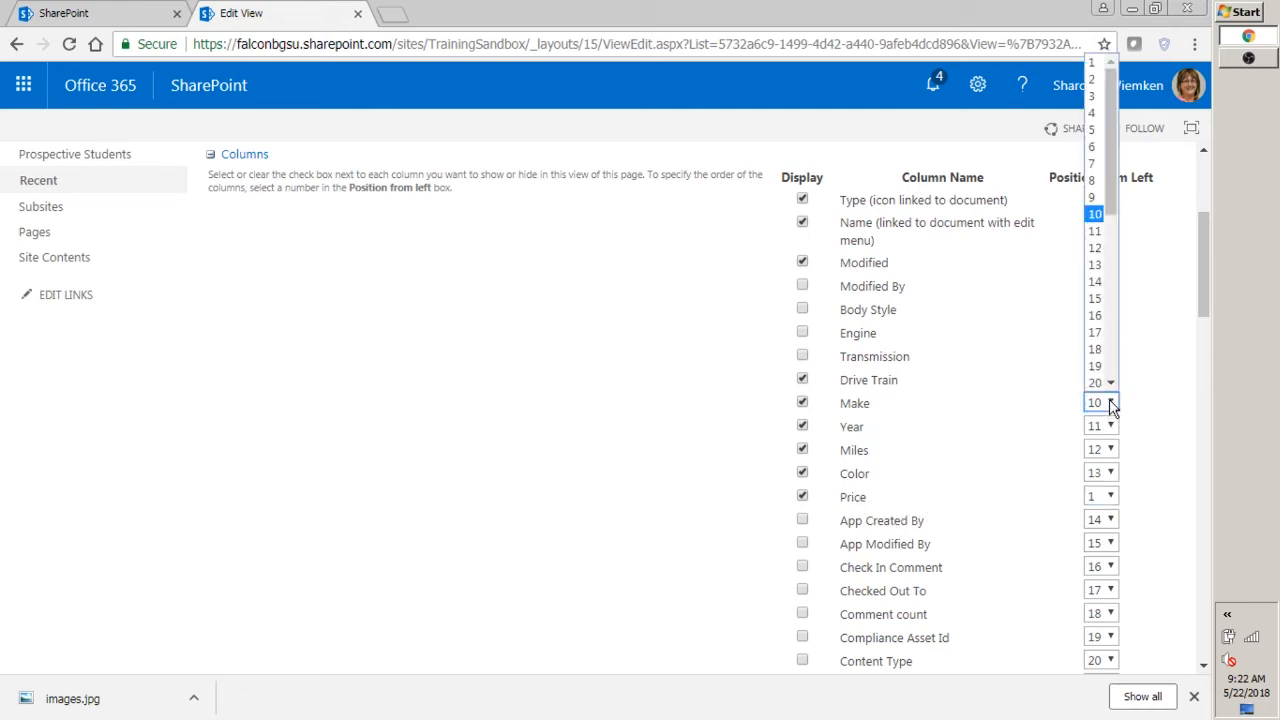
pyautogui.click(1096, 78)
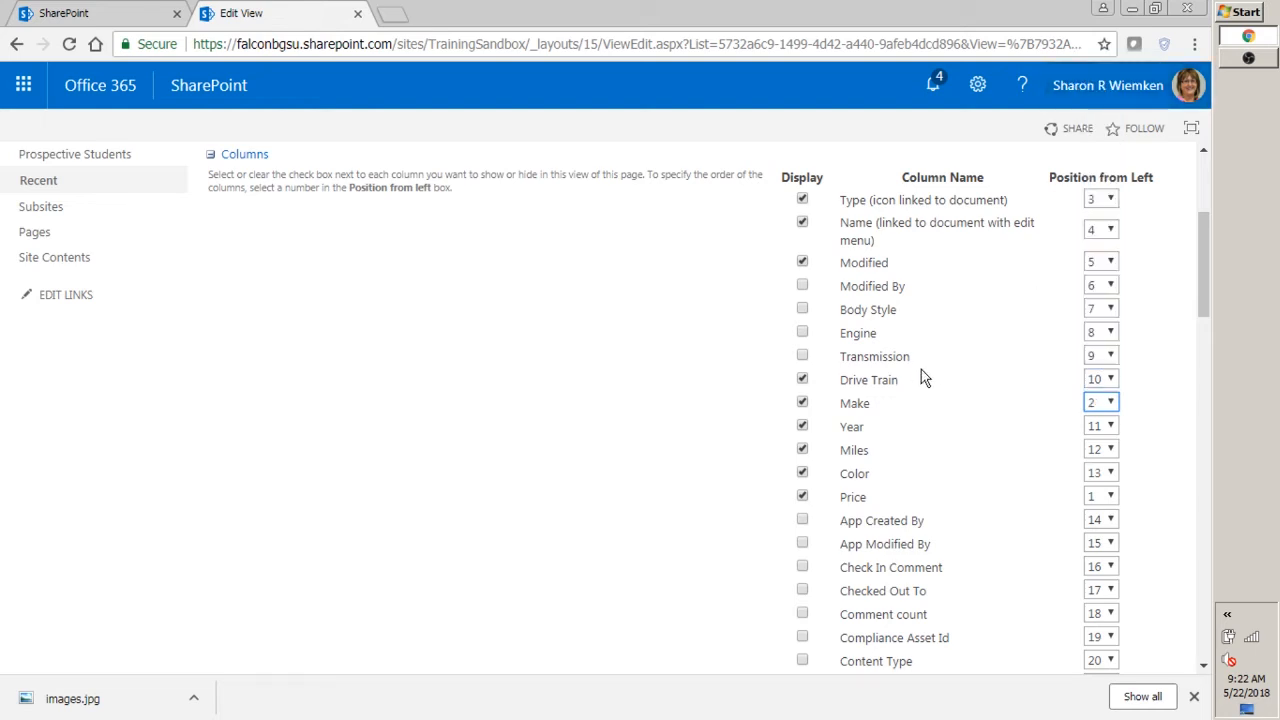
# Sort the view first by Price in ascending order and save the view changes.
pyautogui.scroll(-1, 966, 390)
pyautogui.scroll(-1, 966, 387)
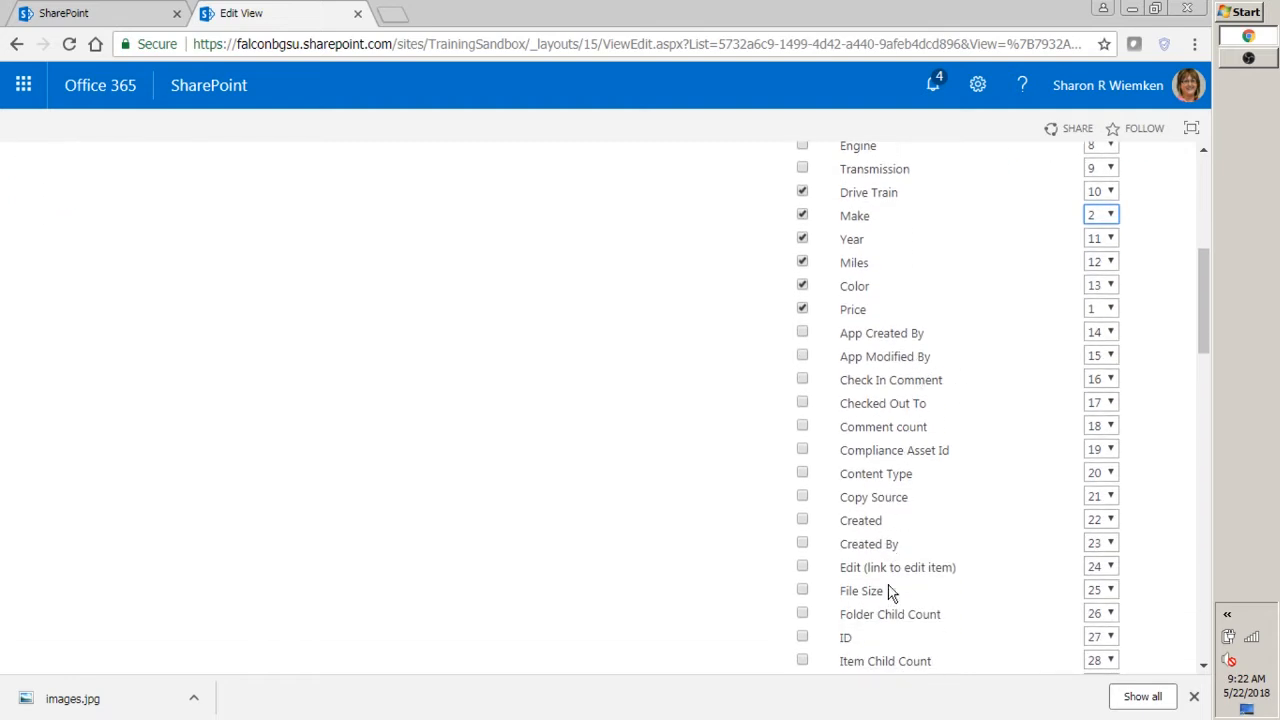
pyautogui.scroll(-2, 945, 475)
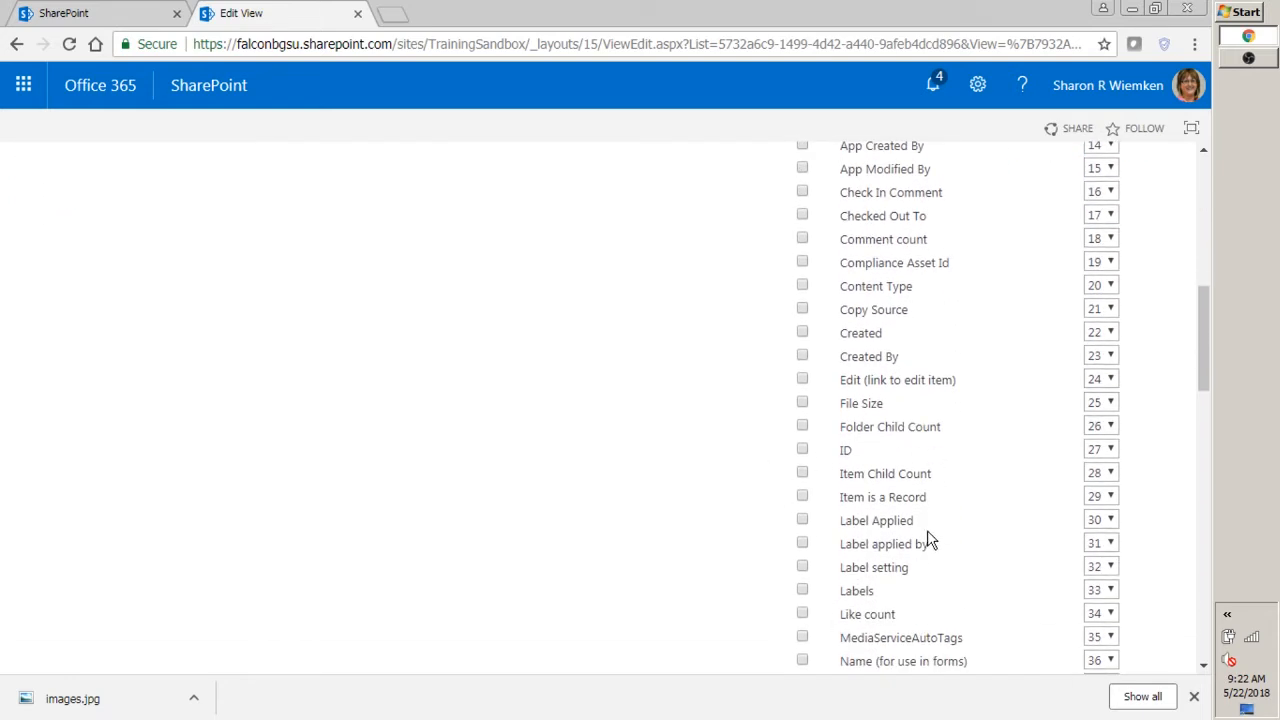
pyautogui.scroll(-3, 932, 530)
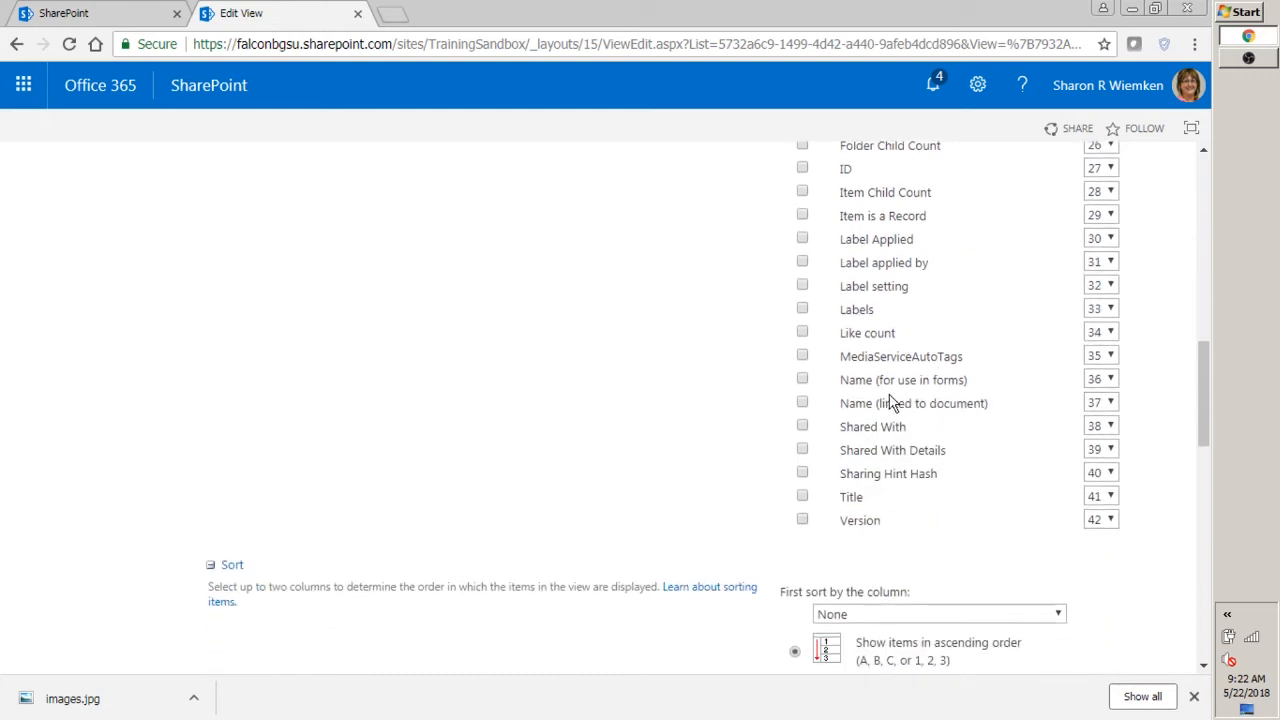
pyautogui.scroll(-3, 870, 420)
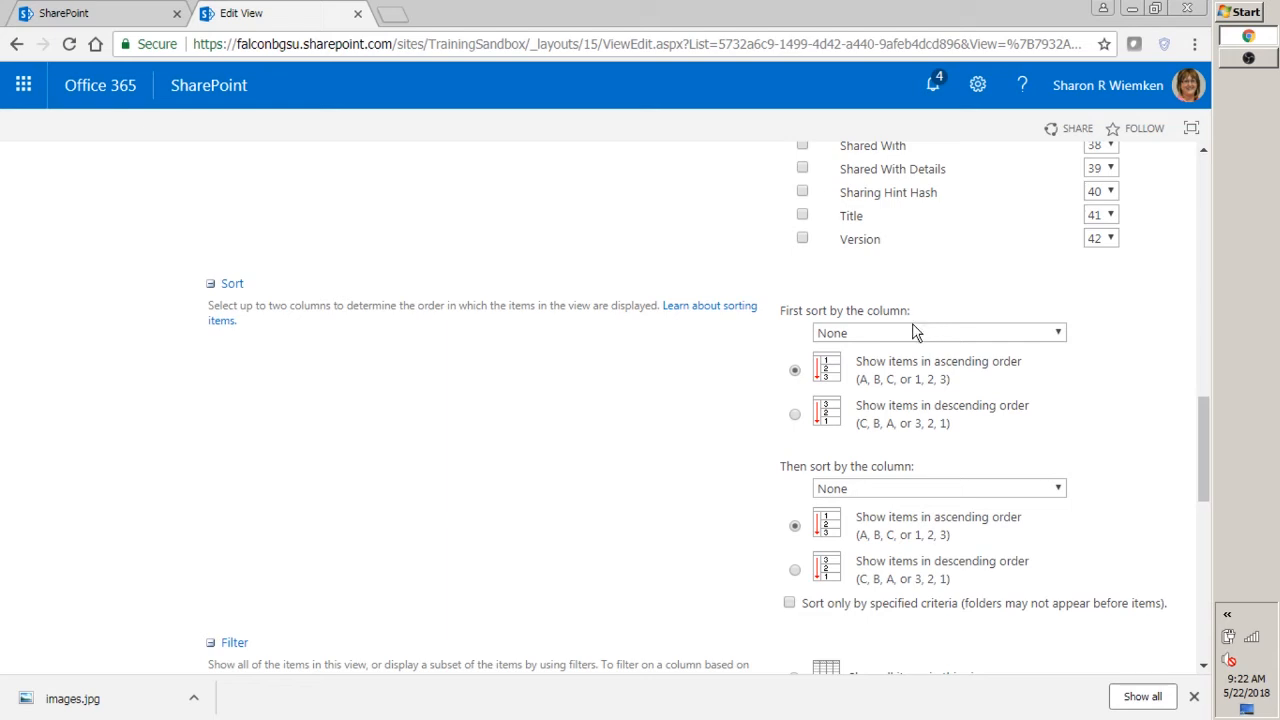
pyautogui.click(1060, 336)
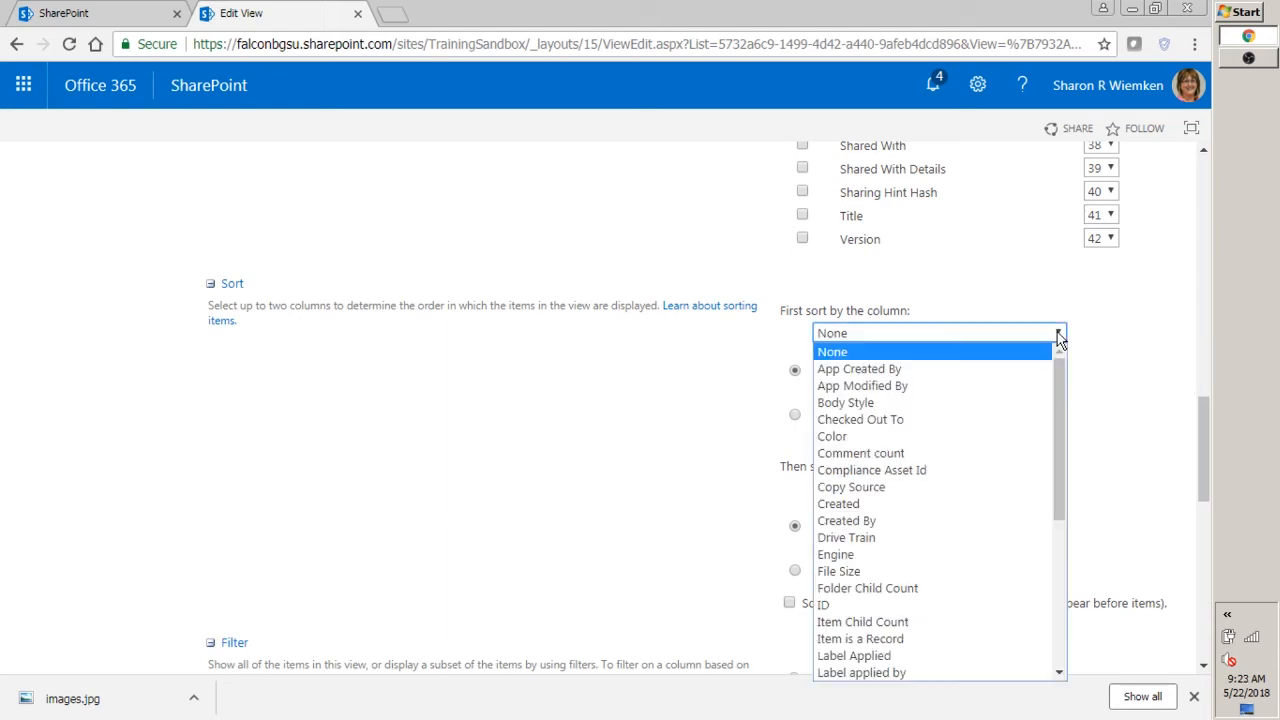
pyautogui.scroll(-5, 910, 478)
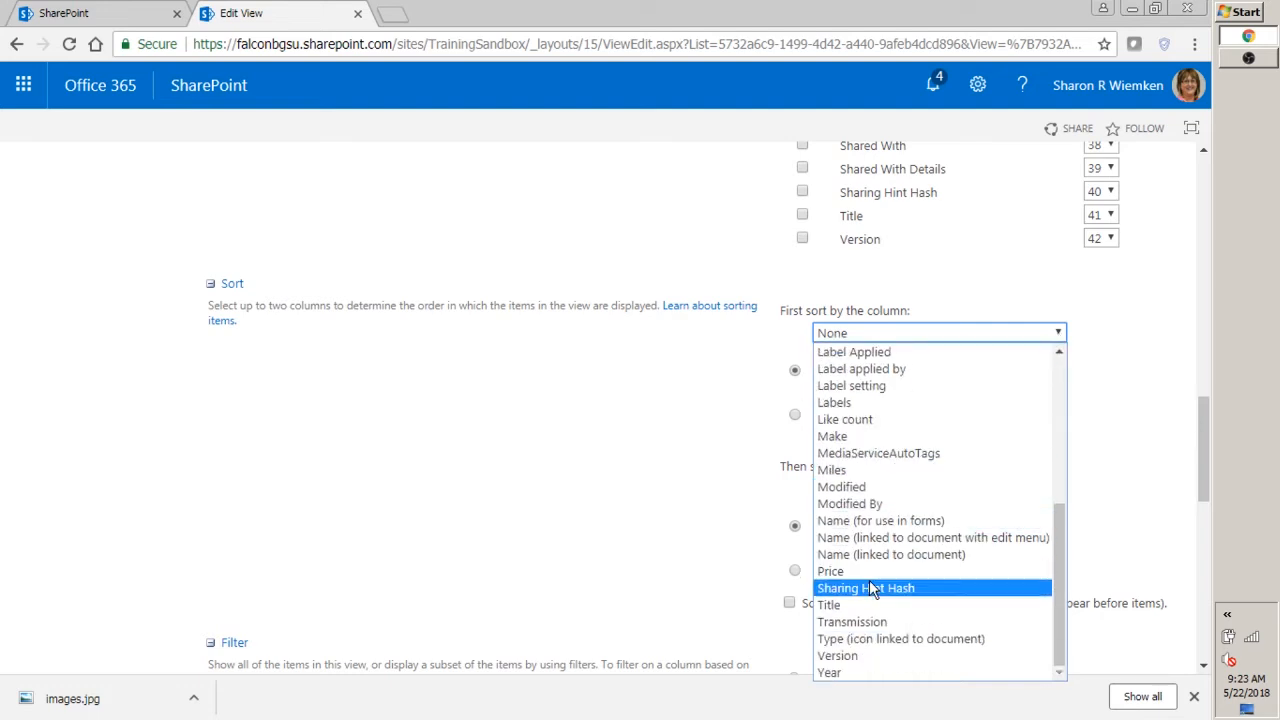
pyautogui.click(842, 571)
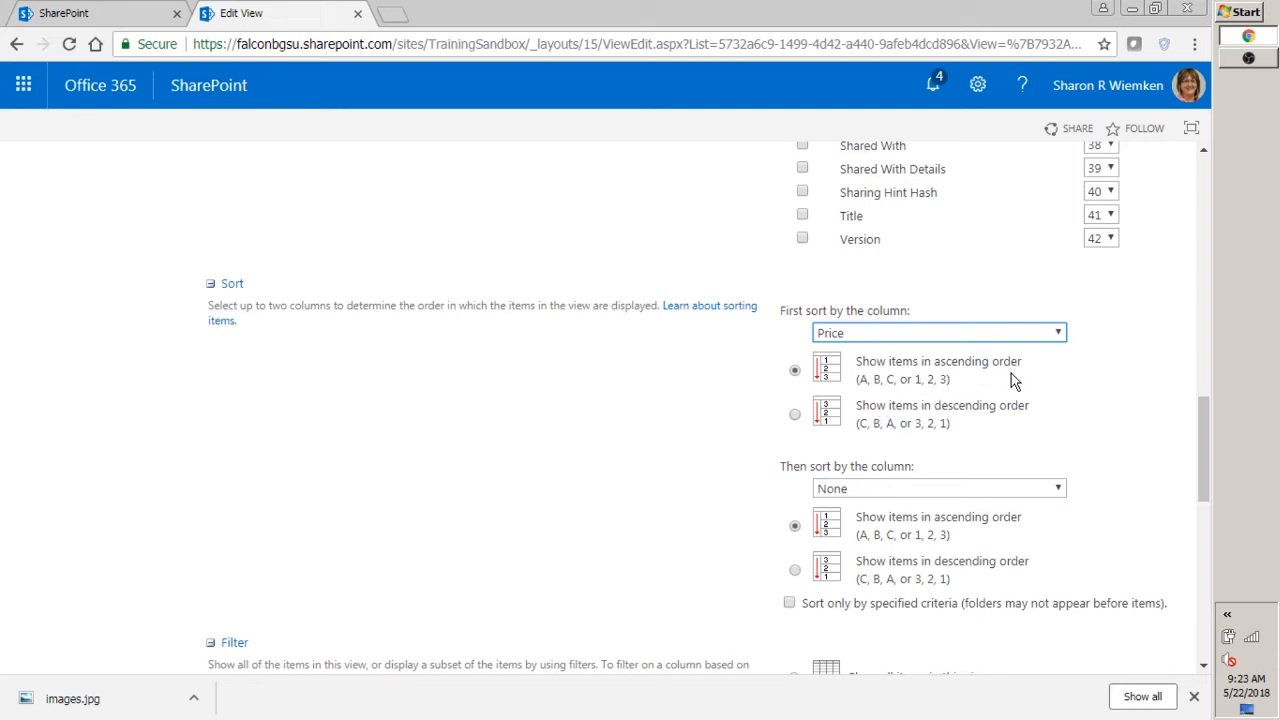
pyautogui.scroll(-1, 1030, 490)
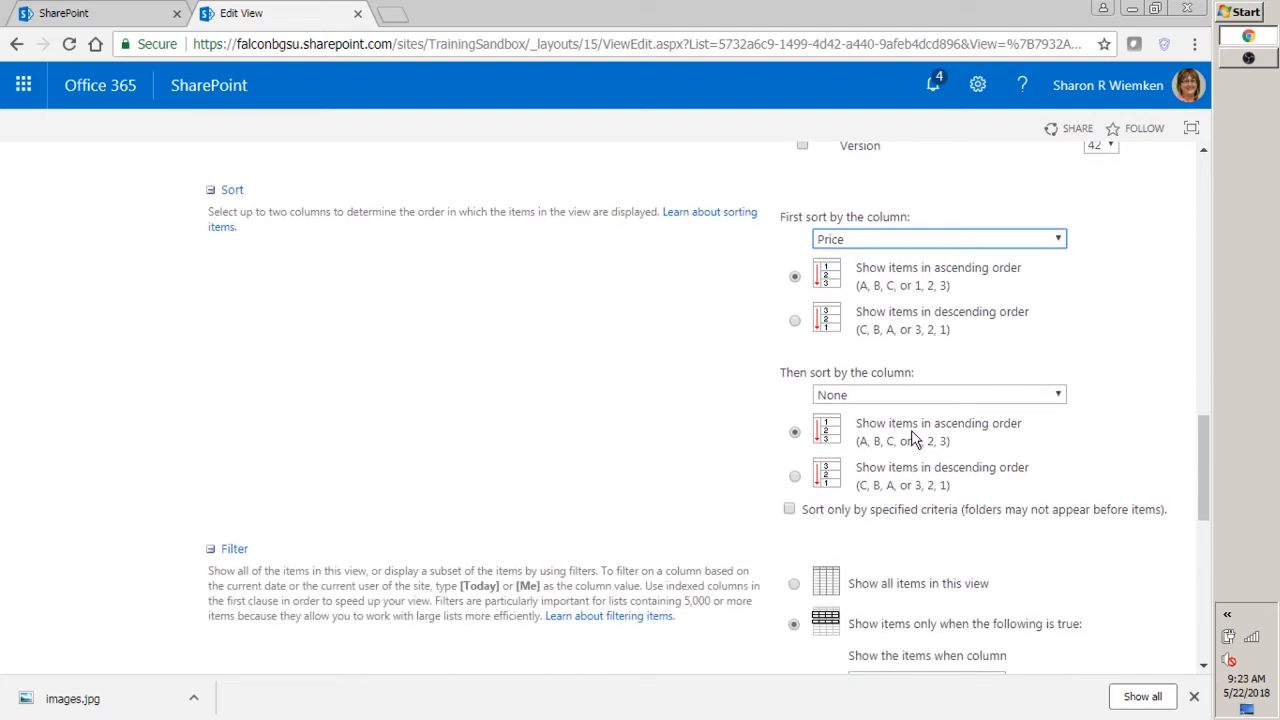
pyautogui.scroll(-2, 915, 437)
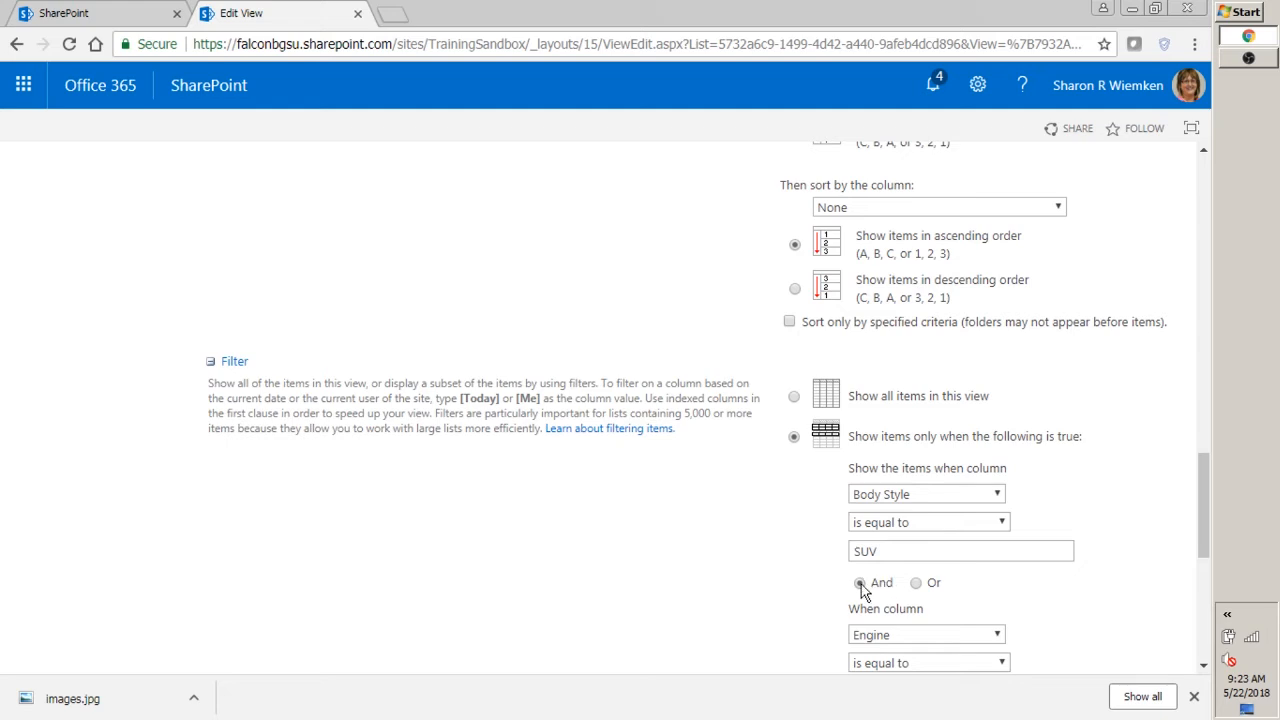
pyautogui.scroll(-5, 861, 584)
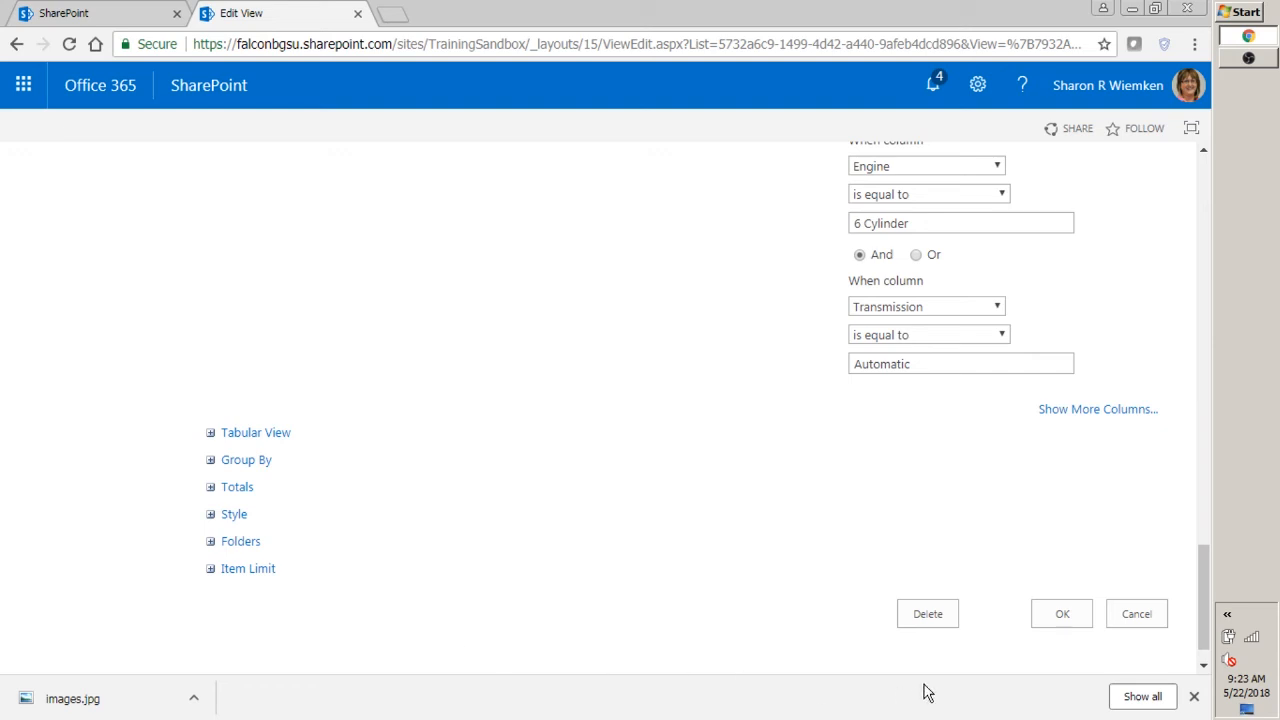
pyautogui.click(1064, 614)
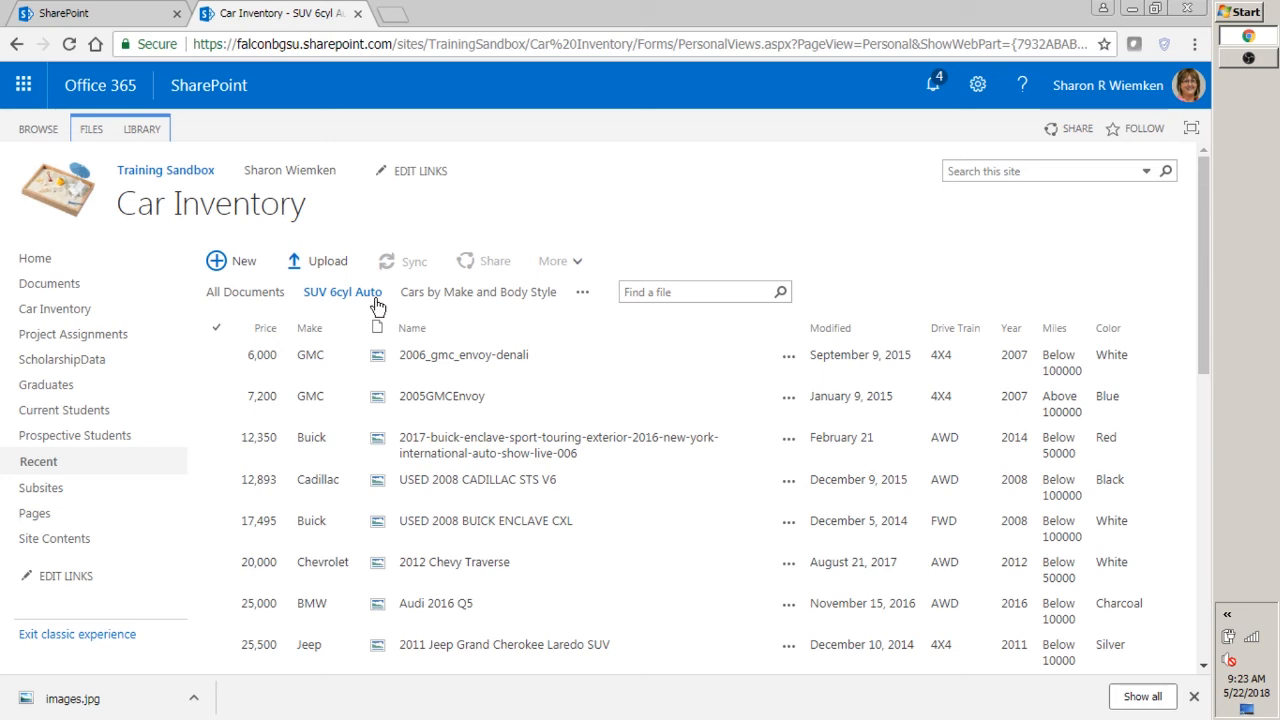
# Switch the library to the All Documents view and back to SUV 6cyl Auto to compare them.
pyautogui.click(230, 296)
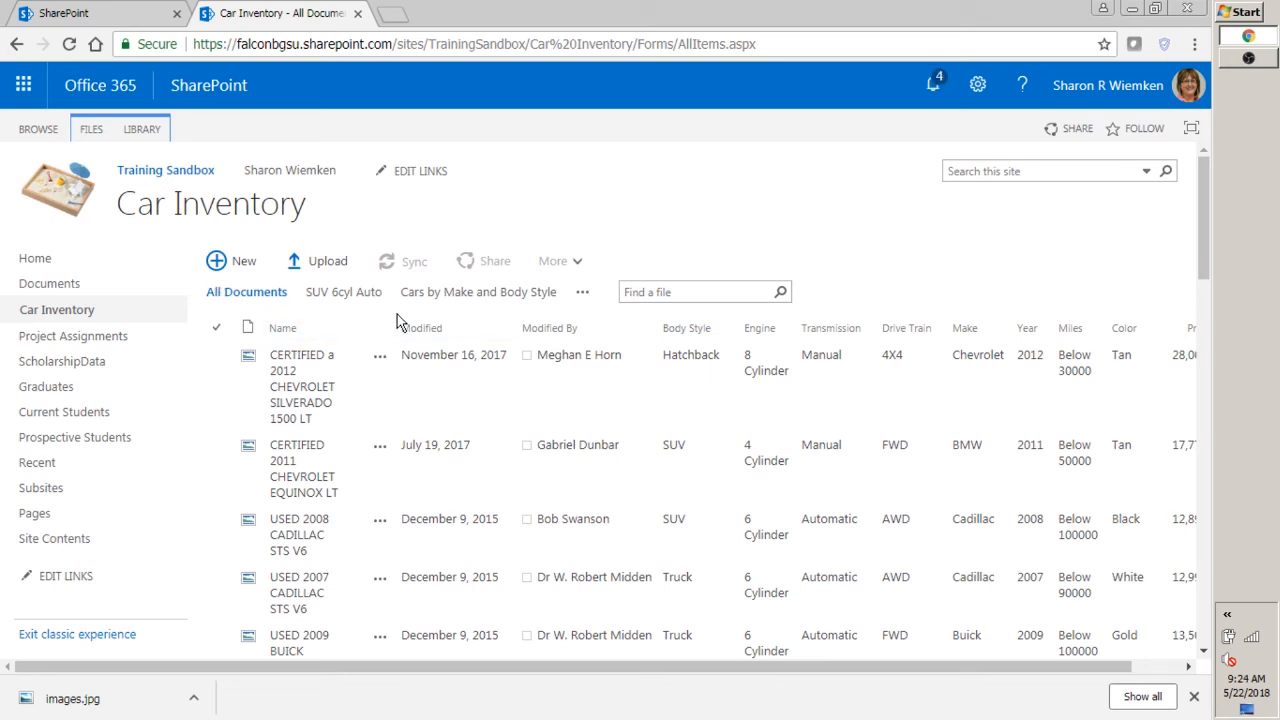
pyautogui.click(356, 293)
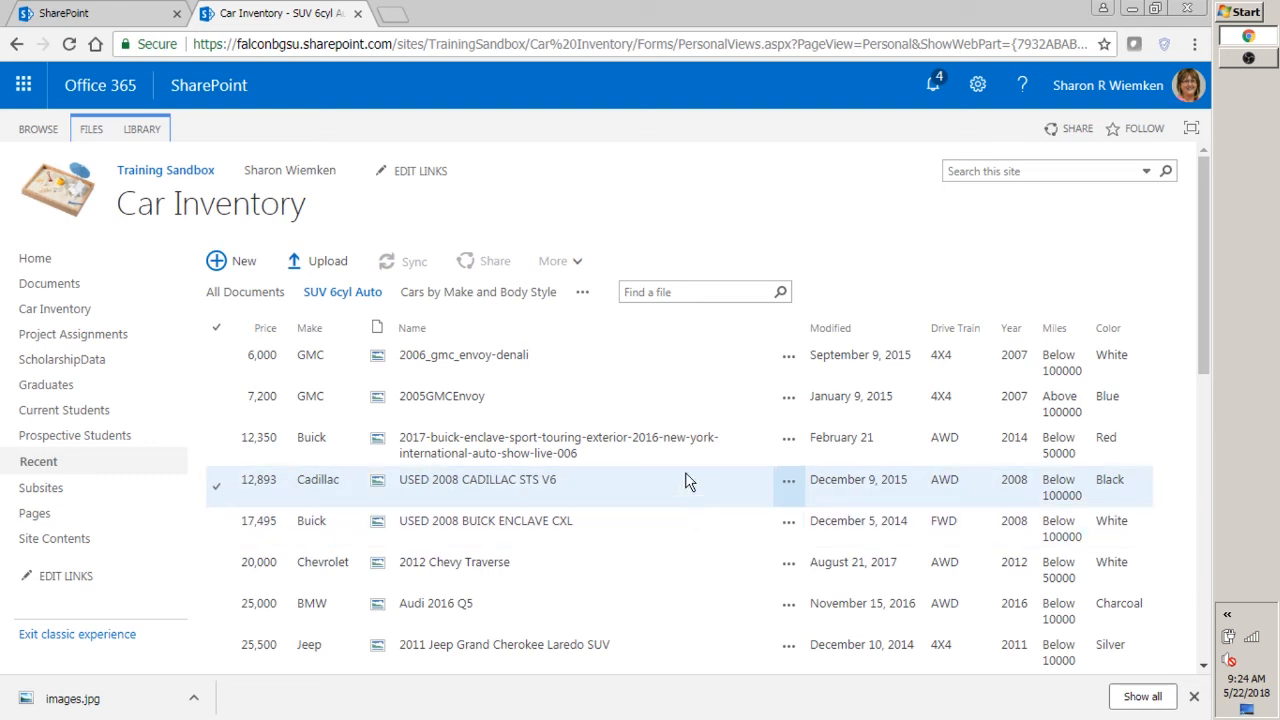
# Delete the SUV 6cyl Auto view from its view settings and confirm the deletion.
pyautogui.click(150, 135)
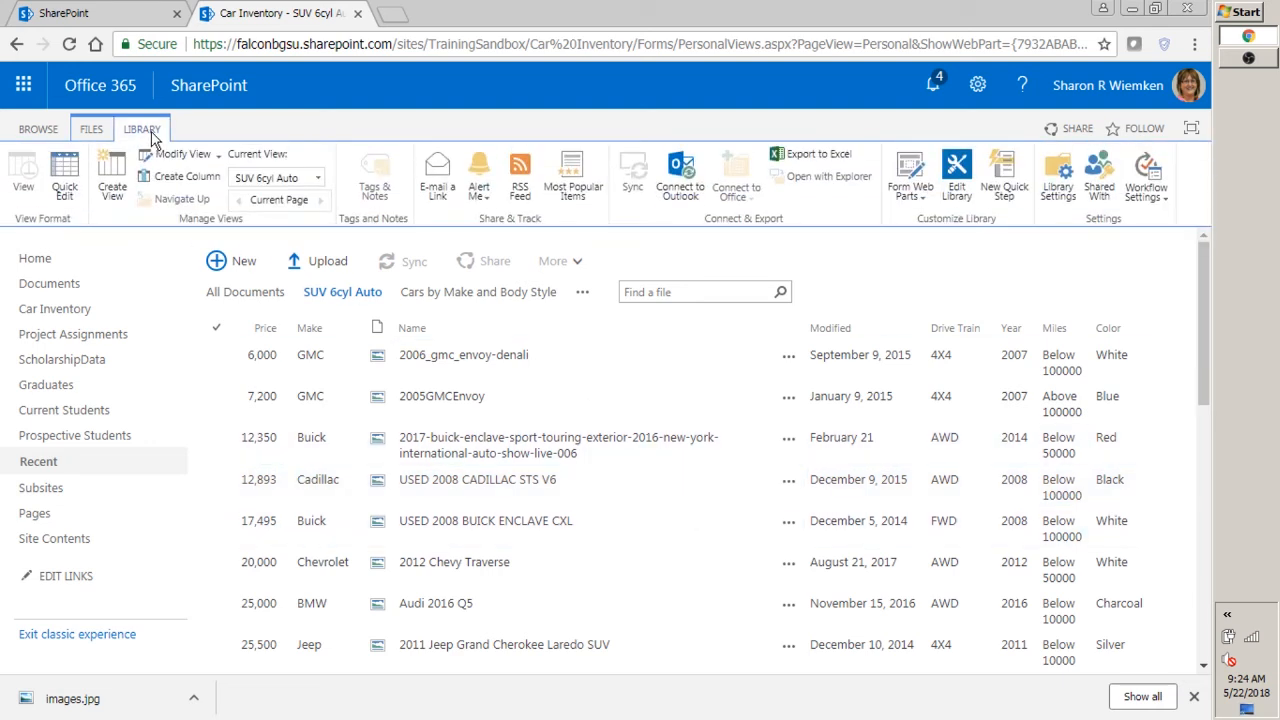
pyautogui.click(181, 156)
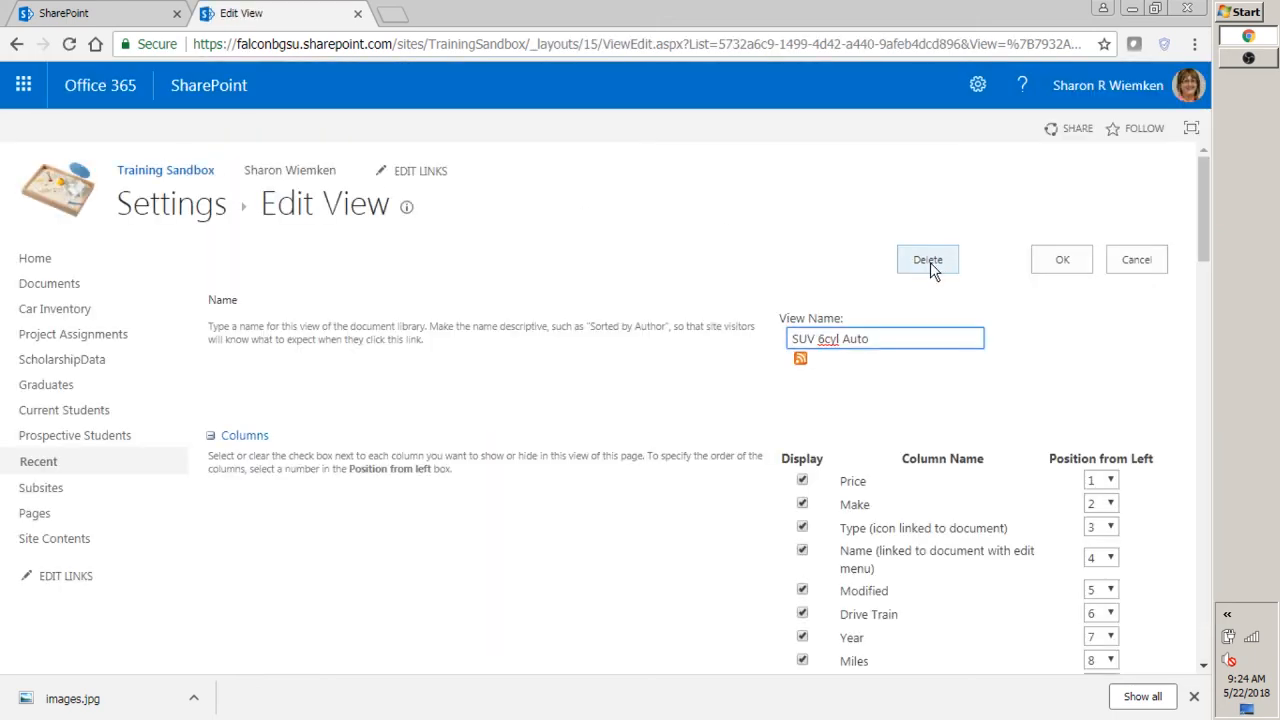
pyautogui.click(928, 261)
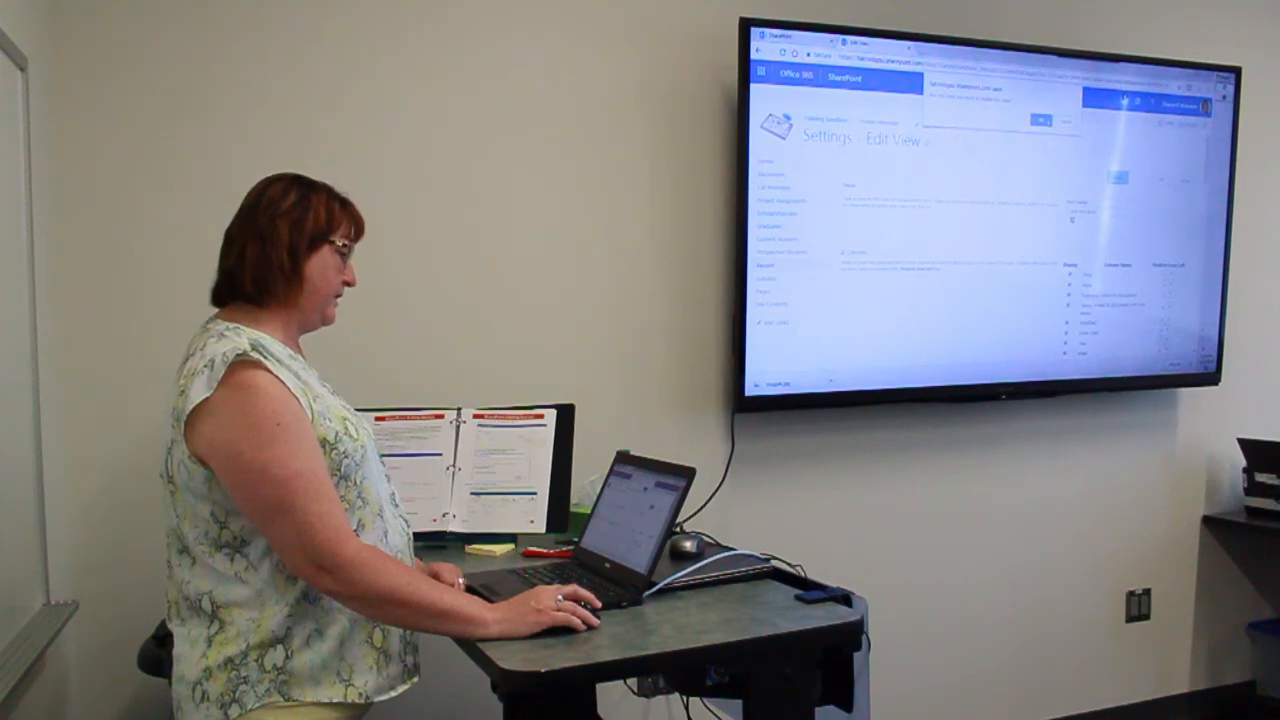
pyautogui.click(1042, 120)
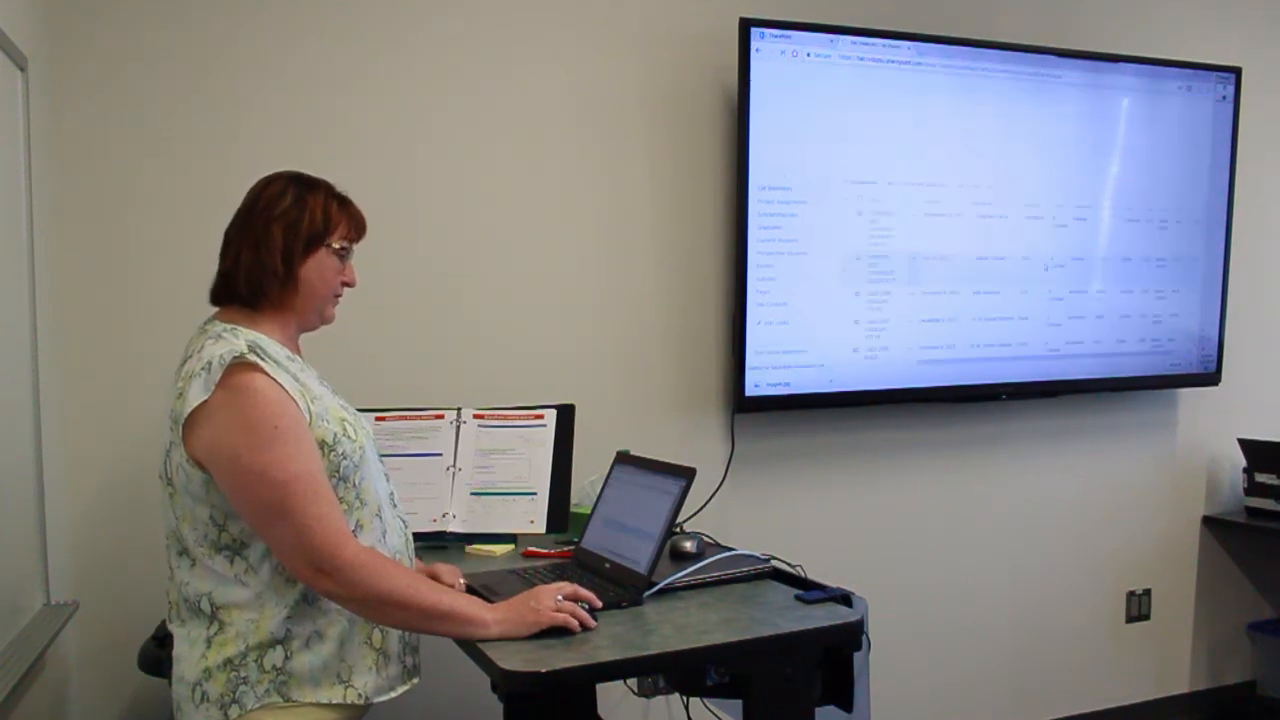